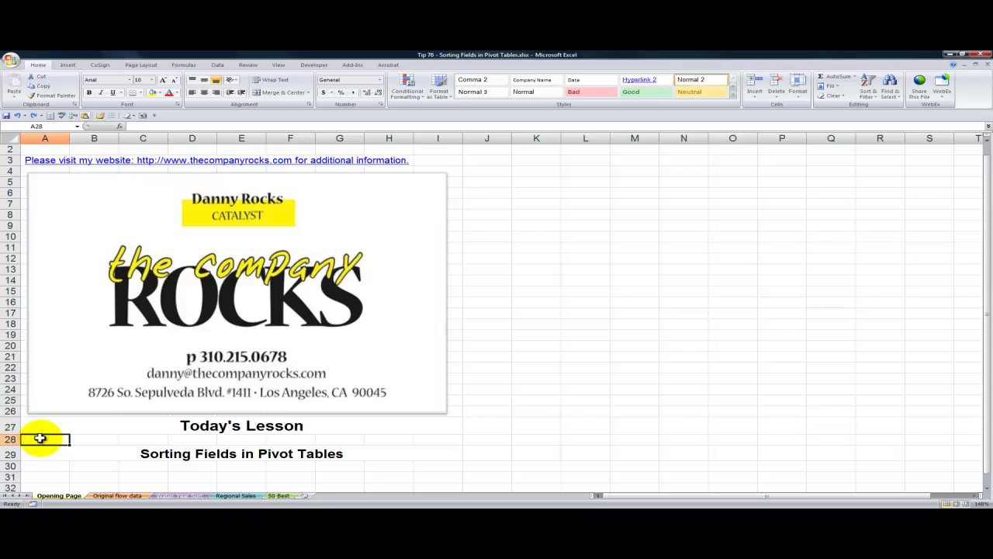
{"action": "left_click", "coordinate": [45, 454]}
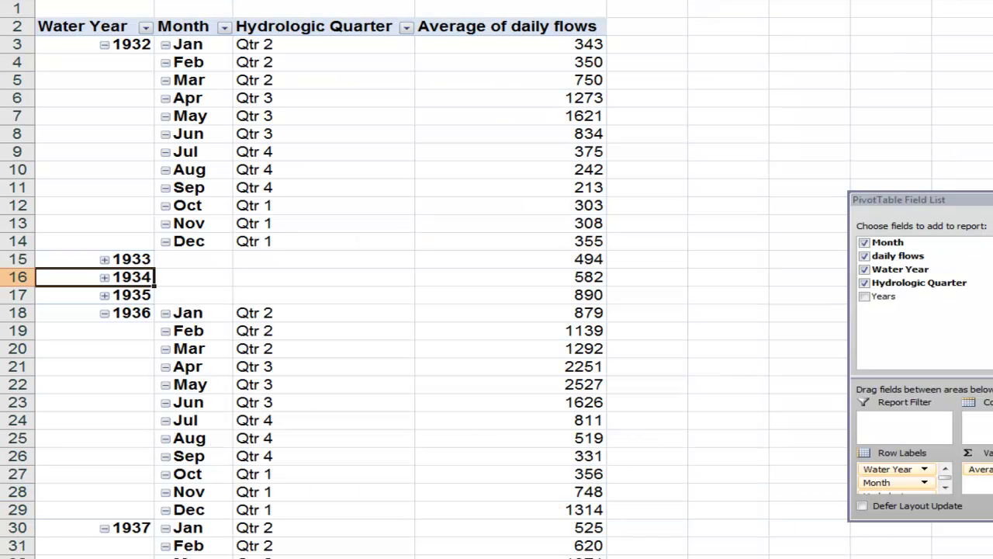
{"action": "left_click", "coordinate": [191, 44]}
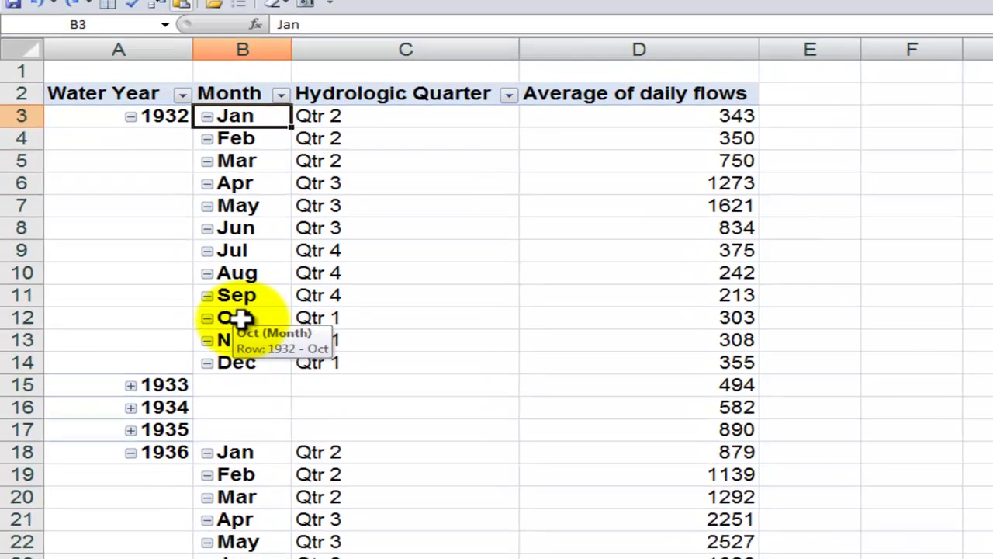
{"action": "left_click", "coordinate": [190, 205]}
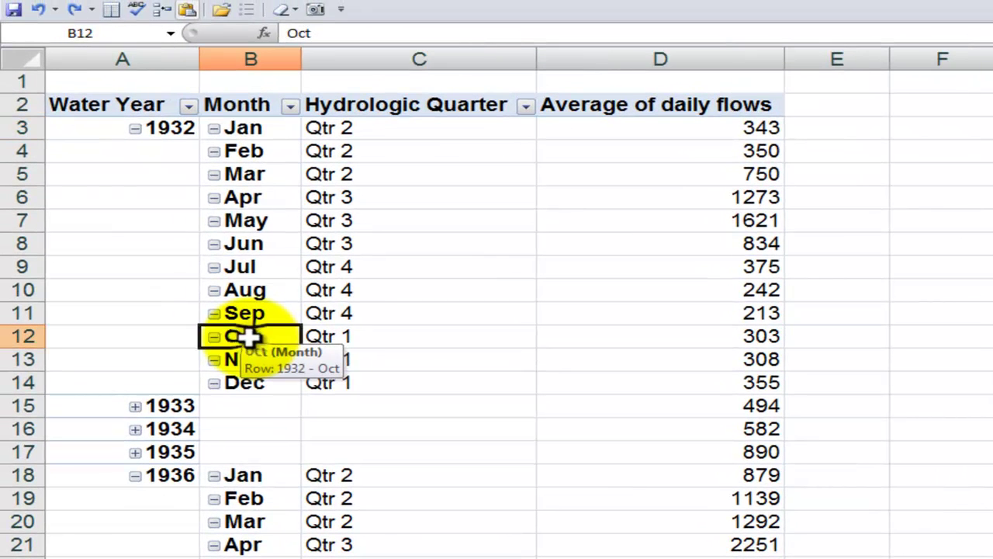
{"action": "left_click", "coordinate": [388, 336]}
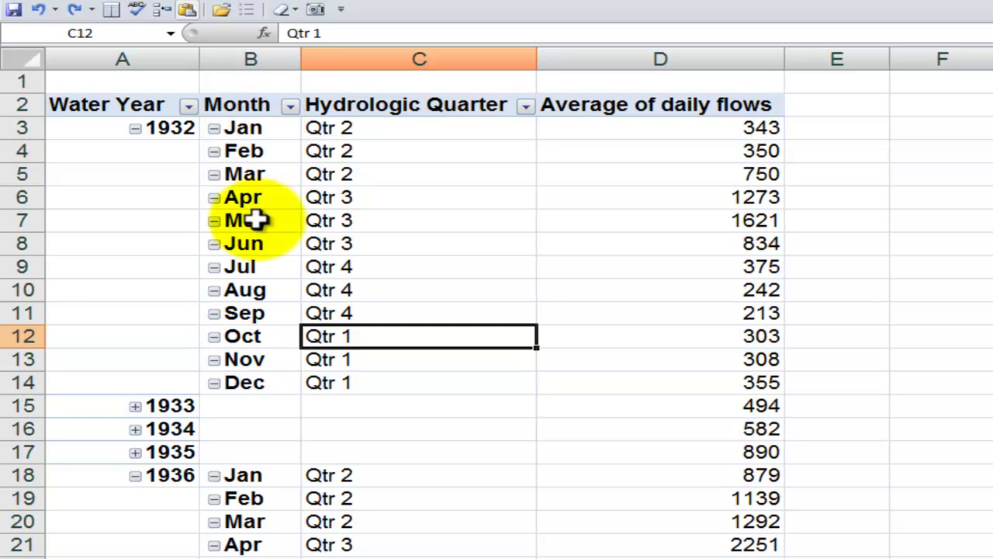
Move the Oct item to the beginning of the Month labels in the water-year pivot table
{"action": "left_click", "coordinate": [238, 338]}
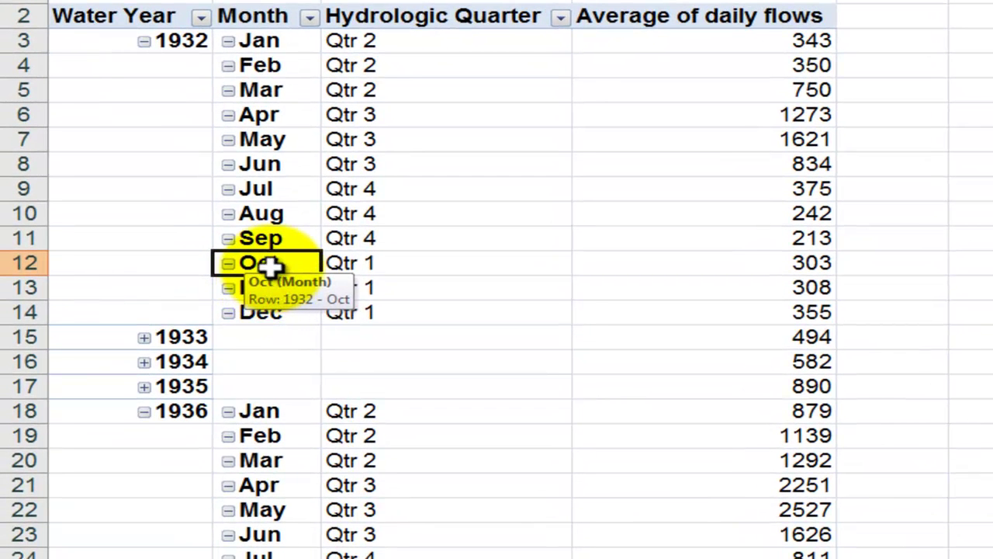
{"action": "right_click", "coordinate": [271, 266]}
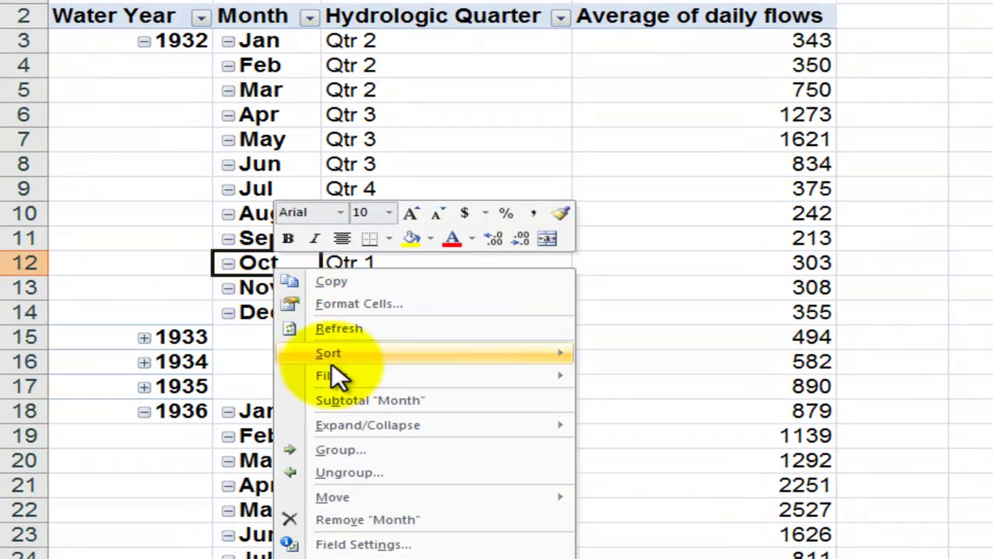
{"action": "mouse_move", "coordinate": [349, 497]}
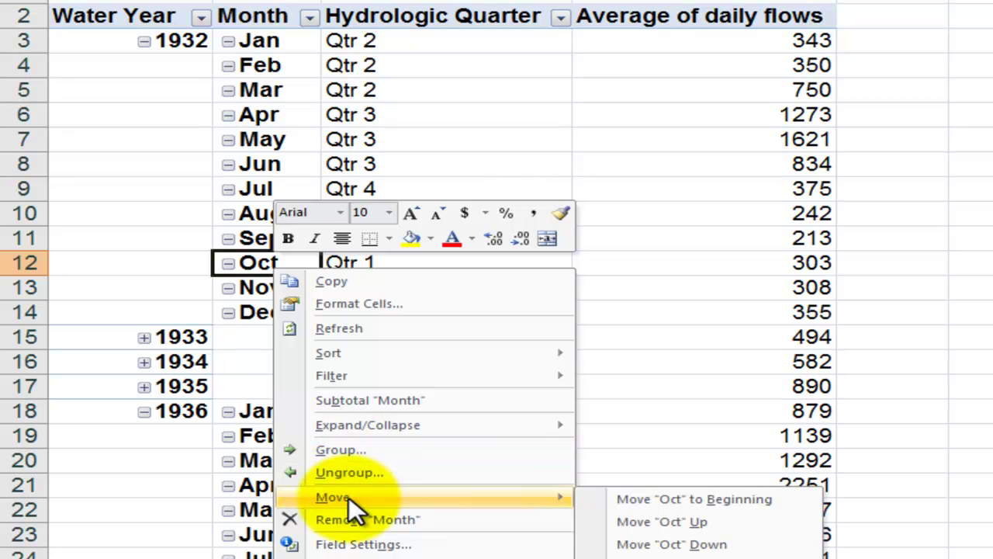
{"action": "left_click", "coordinate": [659, 499]}
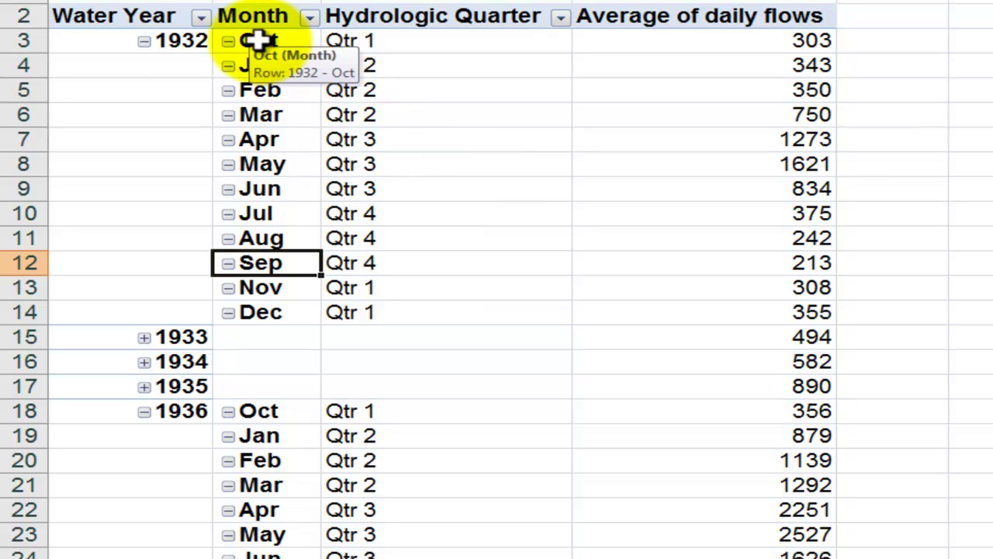
Place Nov directly after Oct in the Month labels and enter Dec over the Jan label to put December third
{"action": "left_click", "coordinate": [257, 287]}
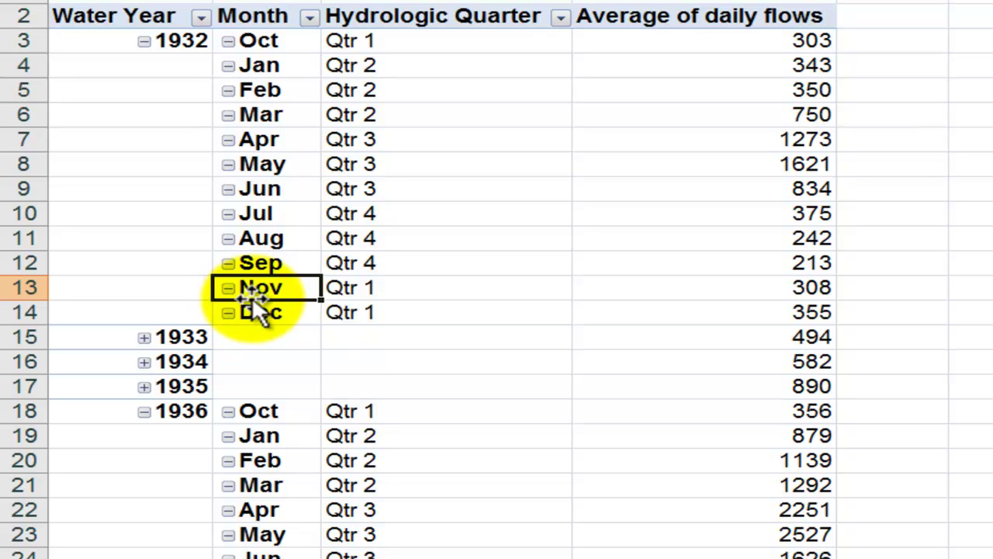
{"action": "left_click_drag", "start_coordinate": [252, 297], "coordinate": [266, 61]}
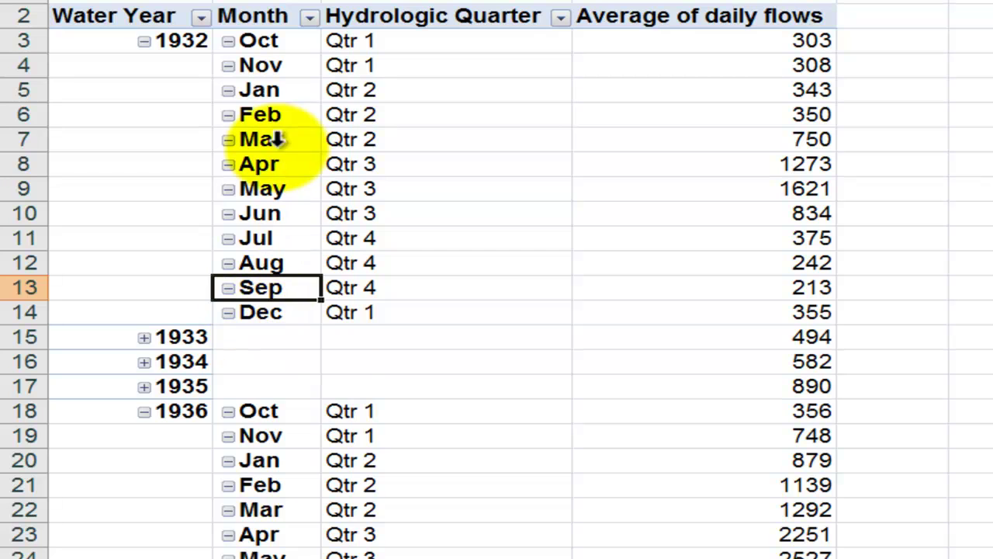
{"action": "left_click", "coordinate": [273, 91]}
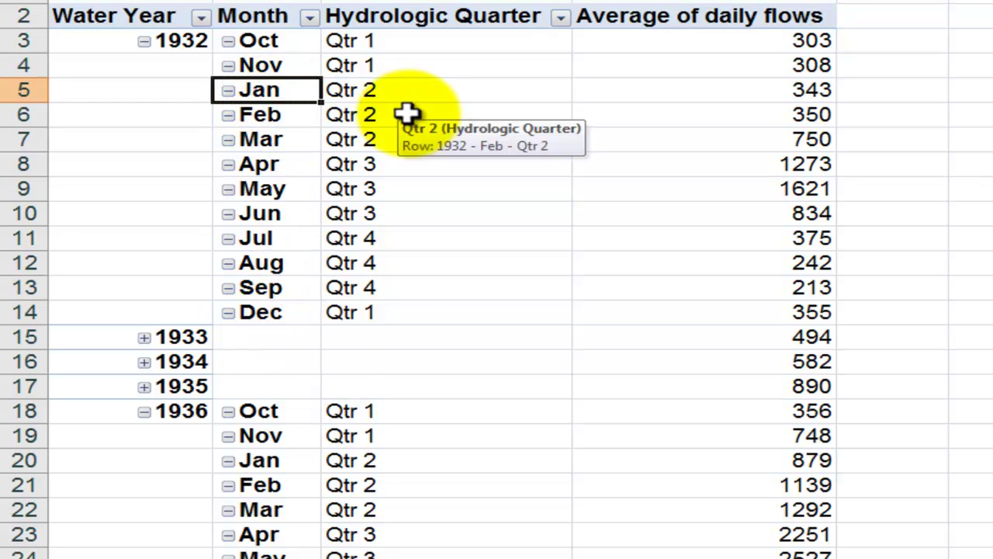
{"action": "type", "text": "Dec"}
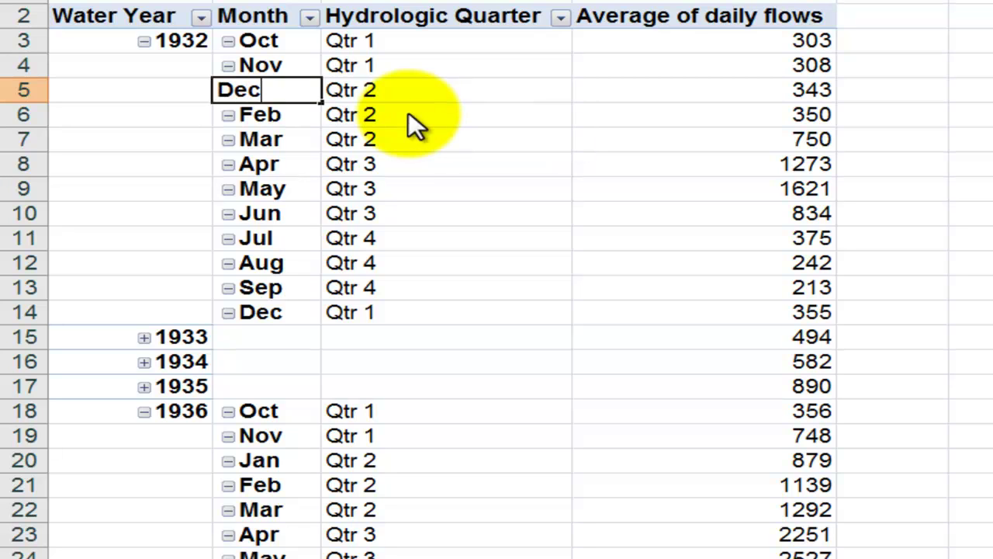
{"action": "key", "text": "Return"}
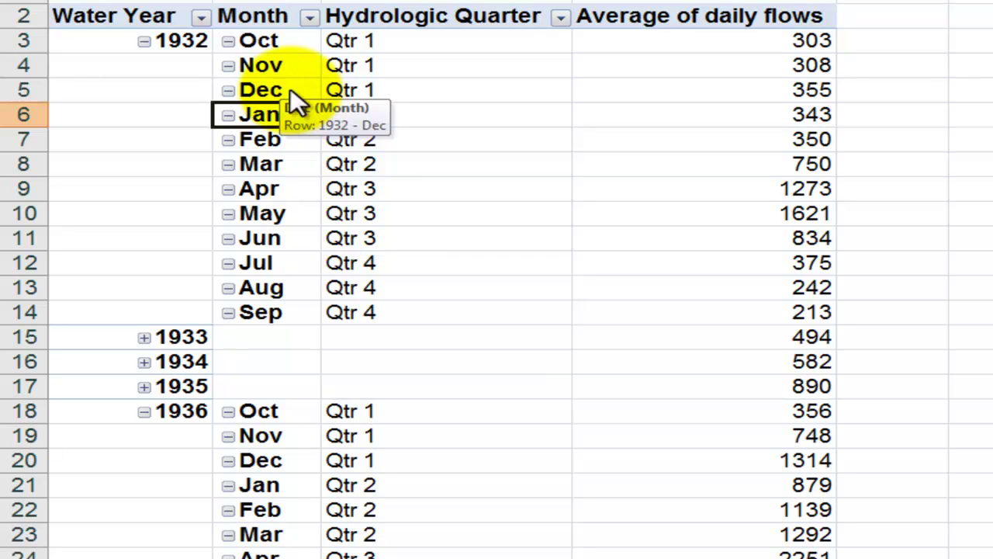
{"action": "left_click", "coordinate": [272, 462]}
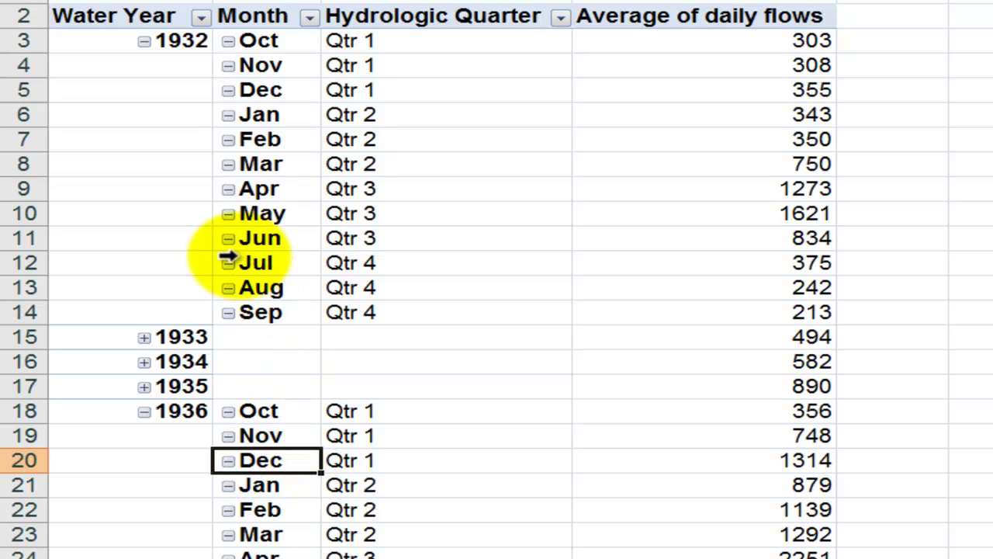
{"action": "right_click", "coordinate": [272, 41]}
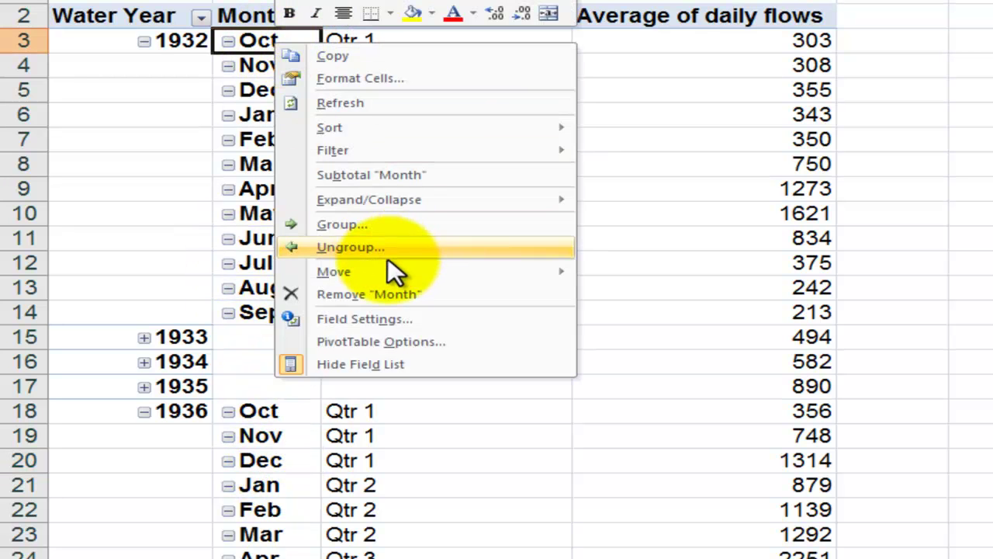
{"action": "mouse_move", "coordinate": [392, 269]}
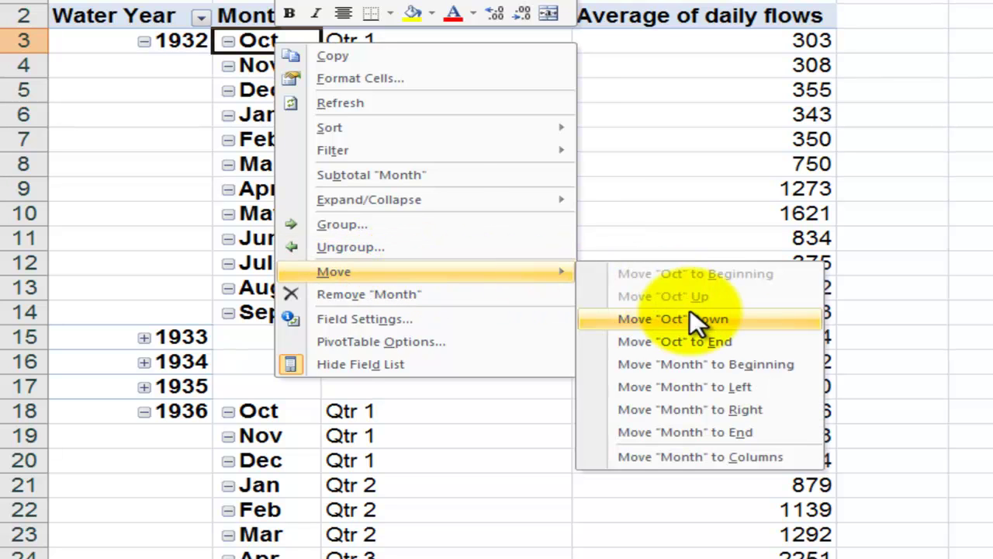
{"action": "key", "text": "Escape"}
{"action": "key", "text": "Escape"}
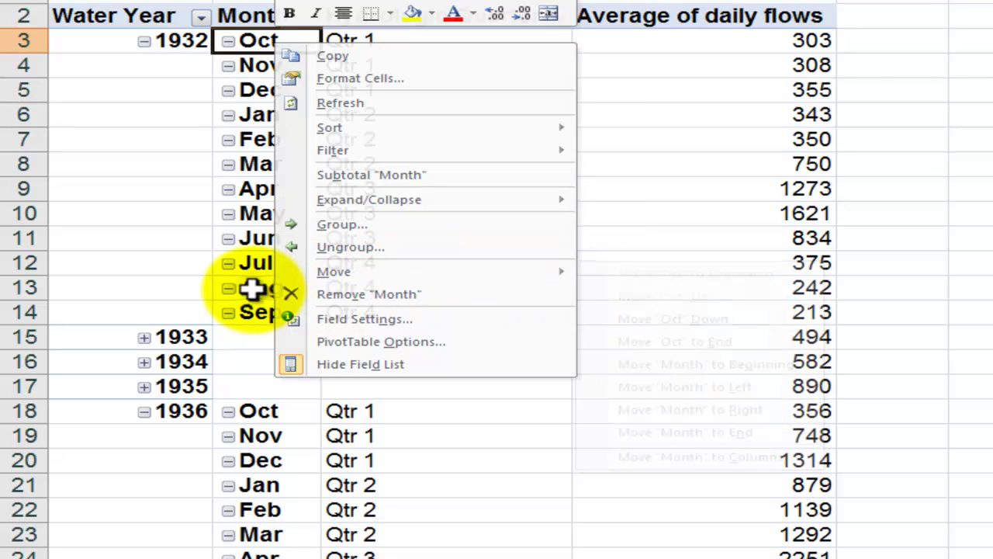
{"action": "left_click", "coordinate": [259, 289]}
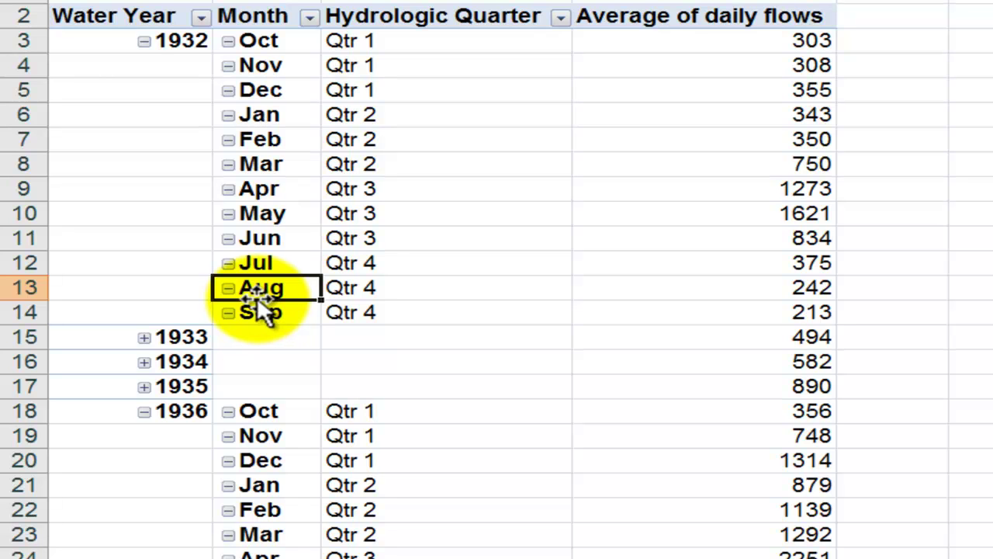
{"action": "left_click", "coordinate": [261, 91]}
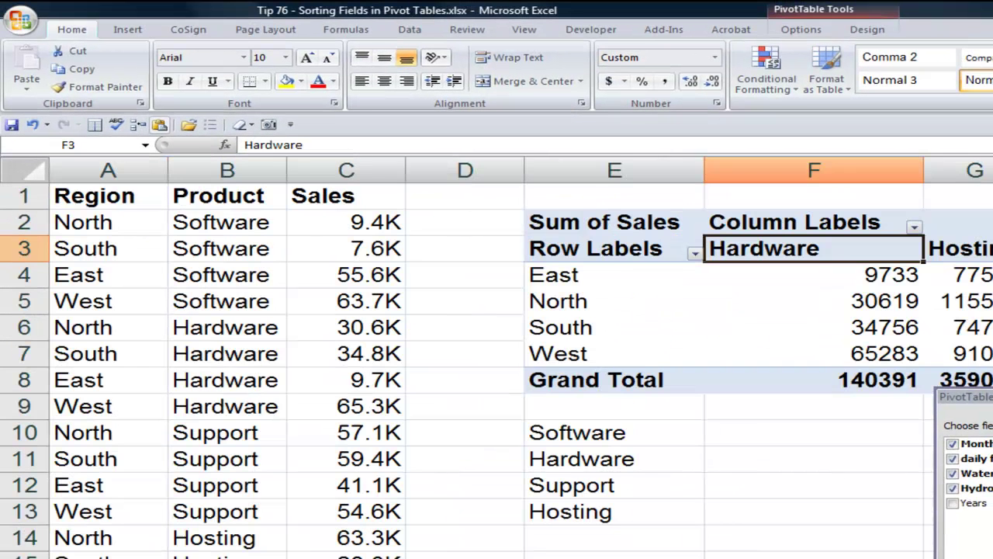
Reorder the sales pivot table's regions to North, South, East, West by entering North over East and moving East down one place
{"action": "left_click", "coordinate": [557, 275]}
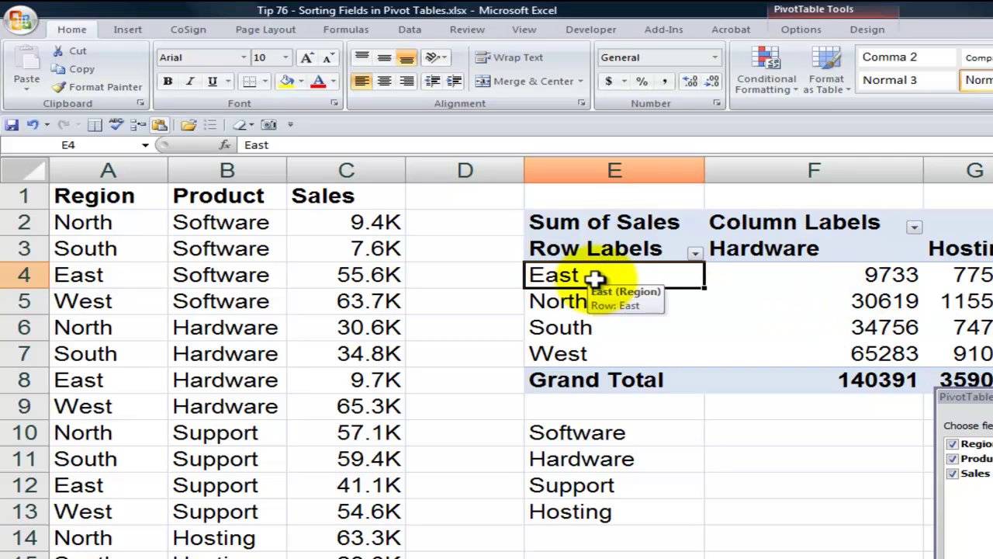
{"action": "type", "text": "North"}
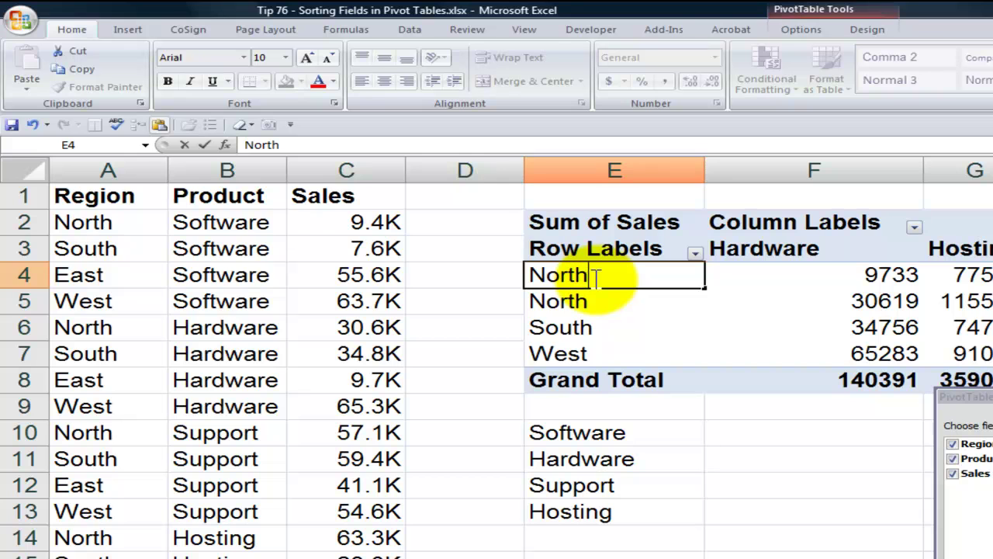
{"action": "key", "text": "Return"}
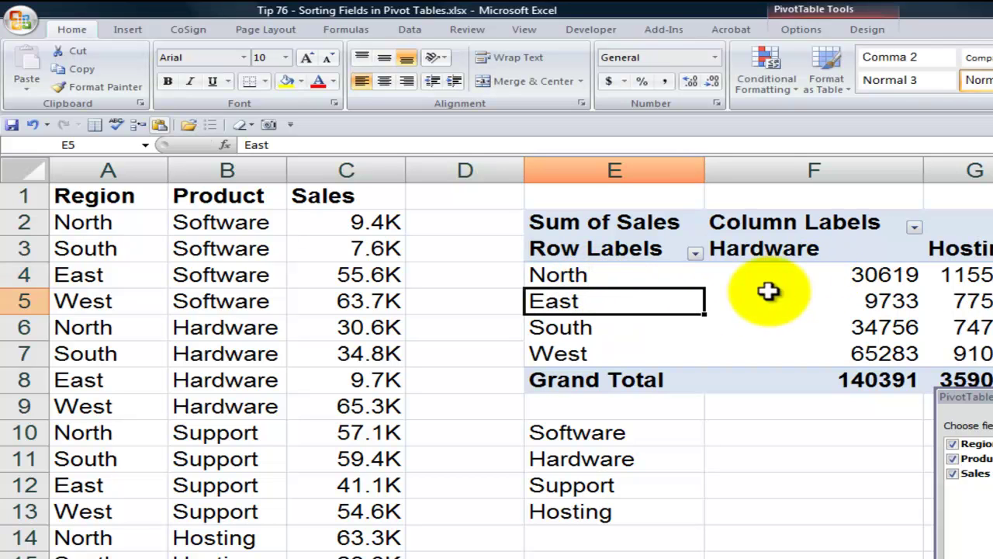
{"action": "right_click", "coordinate": [606, 302]}
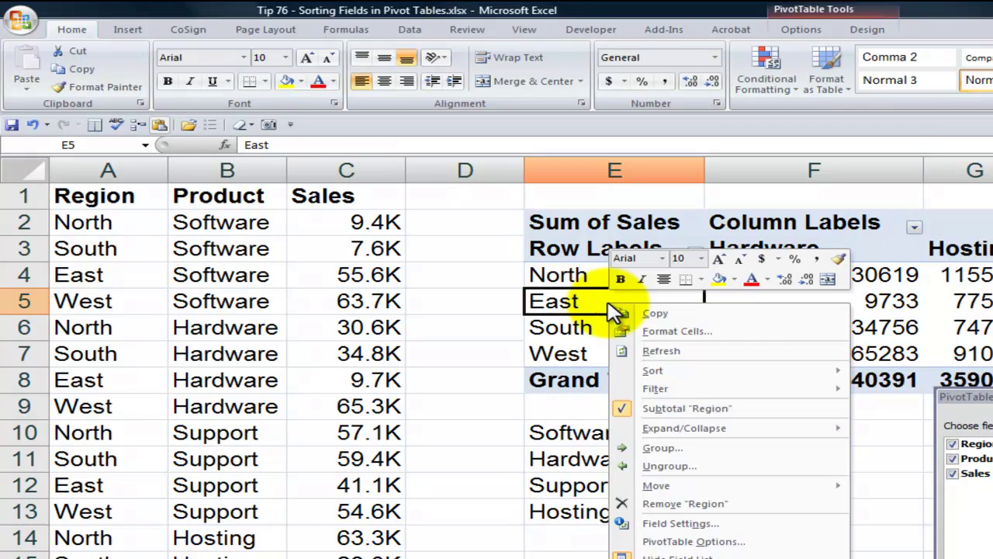
{"action": "mouse_move", "coordinate": [718, 488]}
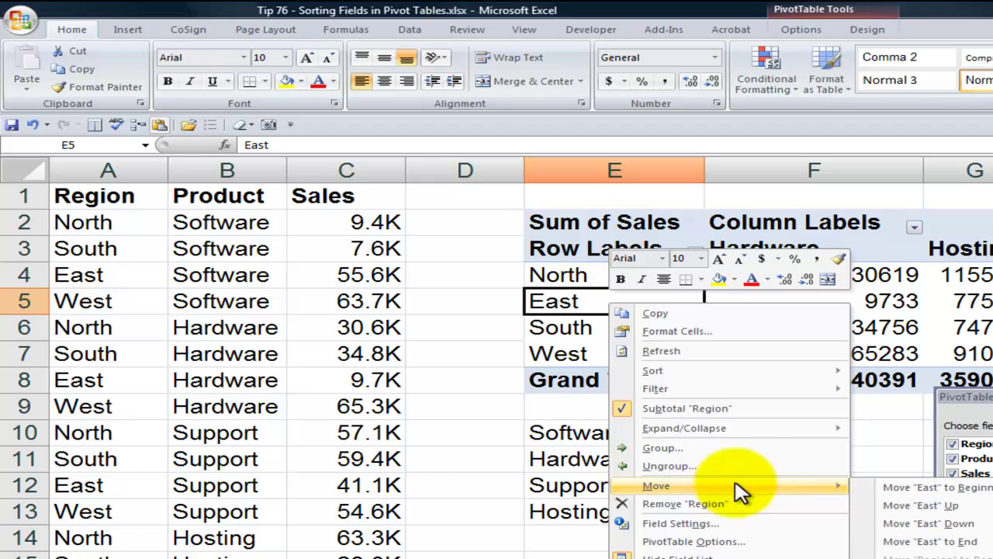
{"action": "left_click", "coordinate": [930, 523]}
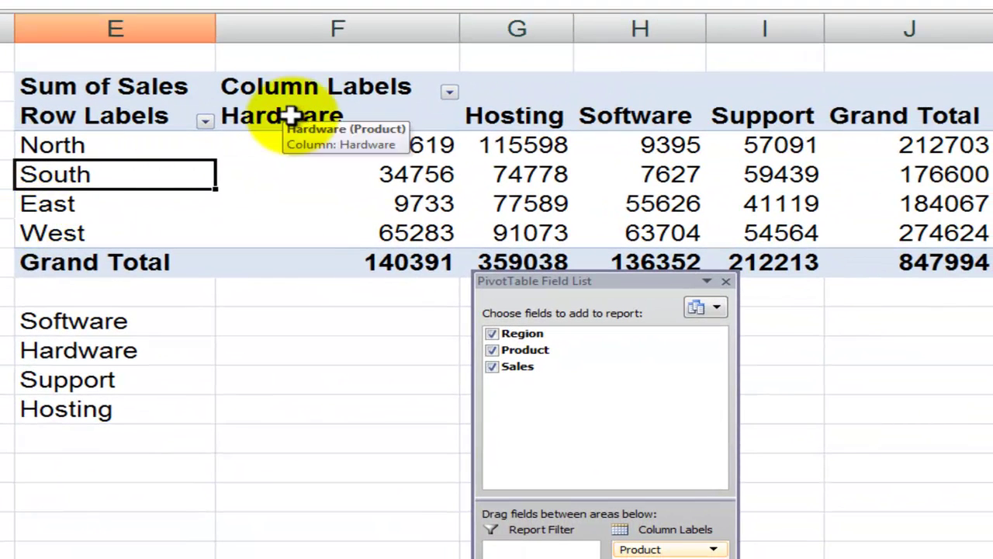
Select the product list Software, Hardware, Support, Hosting in E10:E13 and run a spelling check on it
{"action": "left_click", "coordinate": [101, 322]}
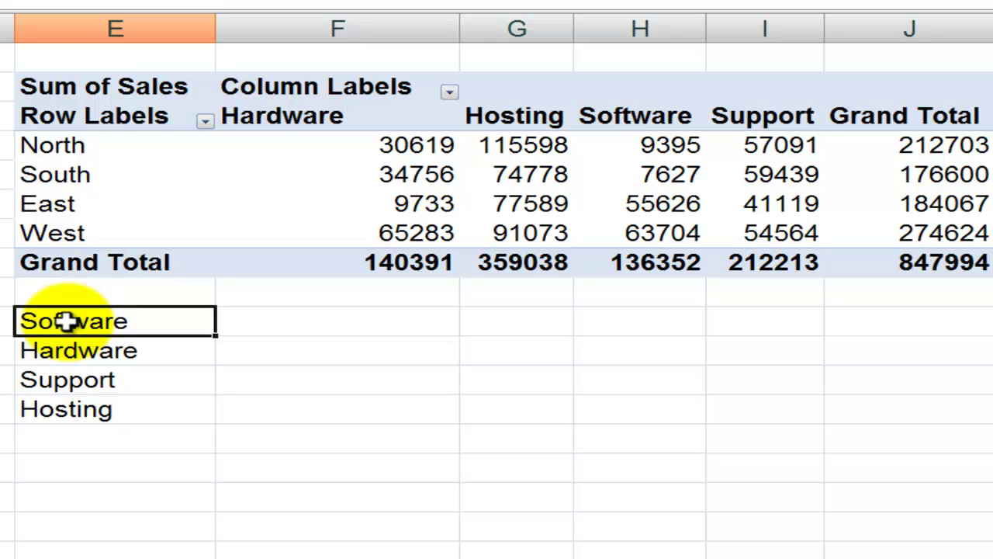
{"action": "left_click_drag", "start_coordinate": [68, 322], "coordinate": [69, 409]}
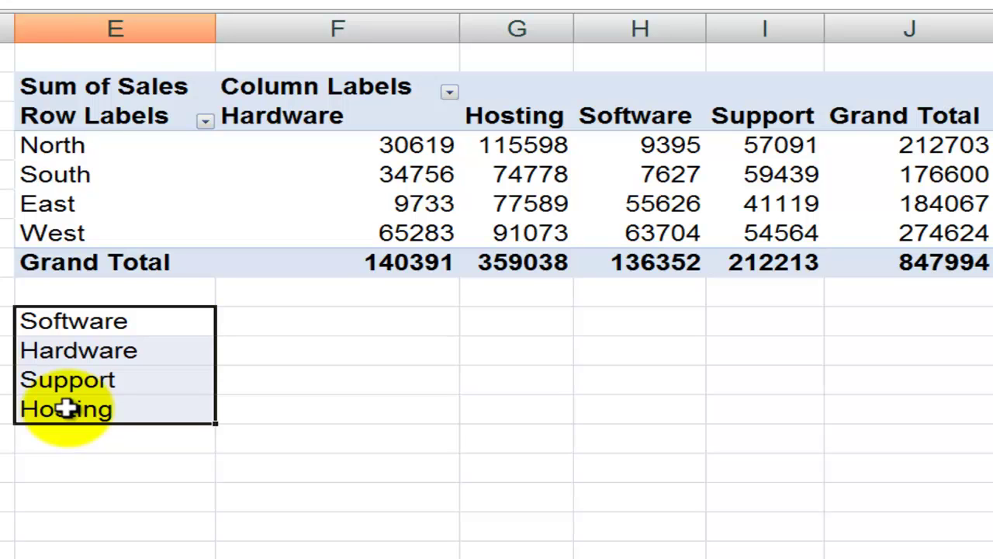
{"action": "key", "text": "F7"}
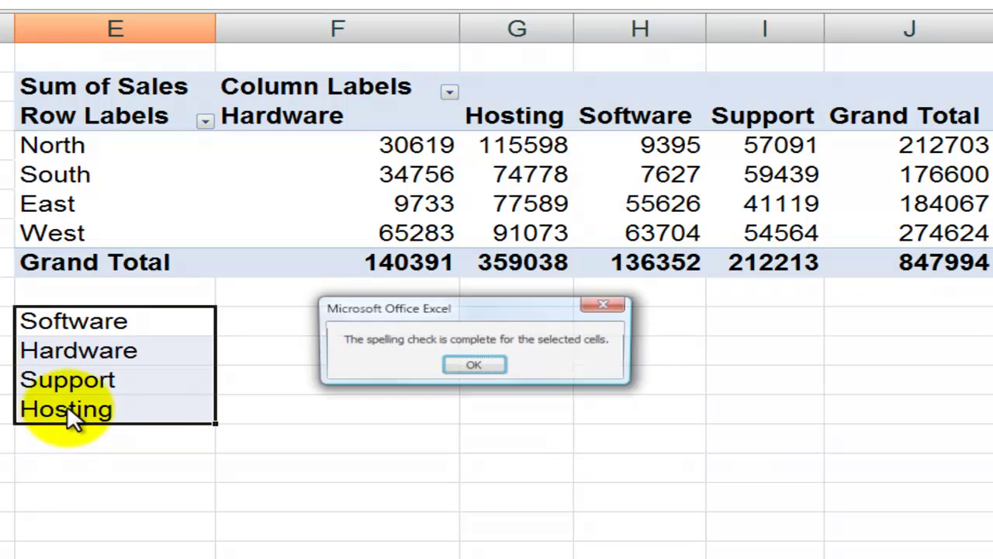
{"action": "left_click", "coordinate": [453, 364]}
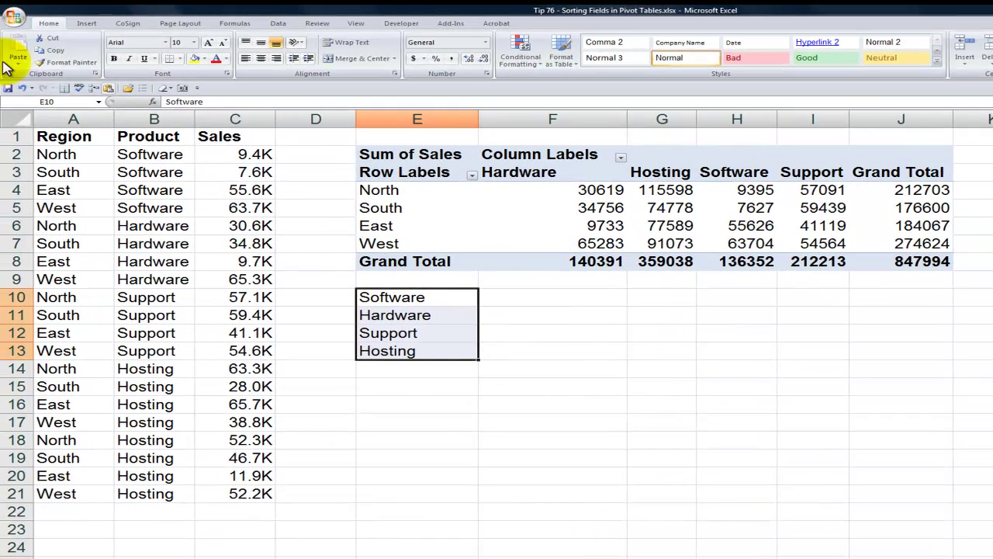
Import cells E10:E13 as a custom list in the Excel options, in the order Software, Hardware, Support, Hosting
{"action": "left_click", "coordinate": [12, 19]}
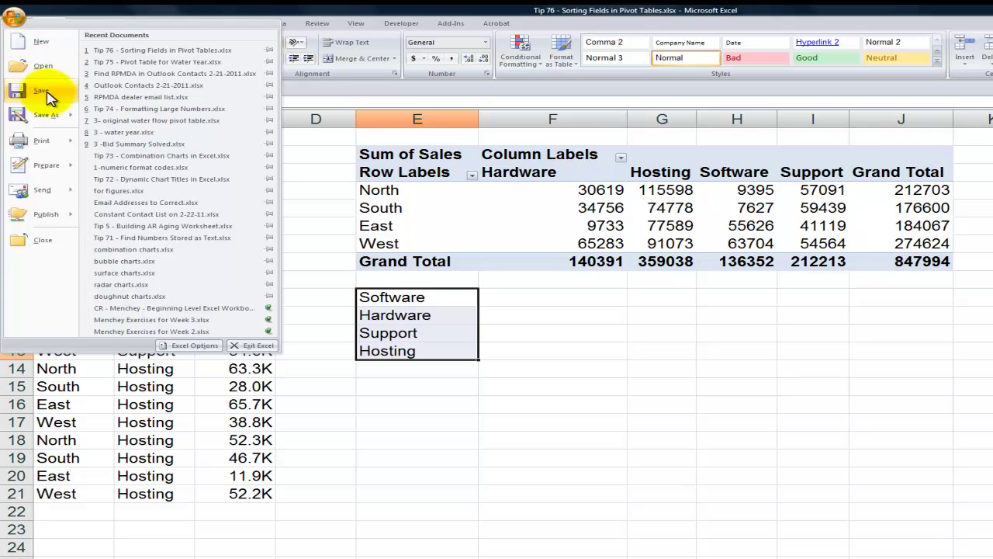
{"action": "left_click", "coordinate": [193, 348]}
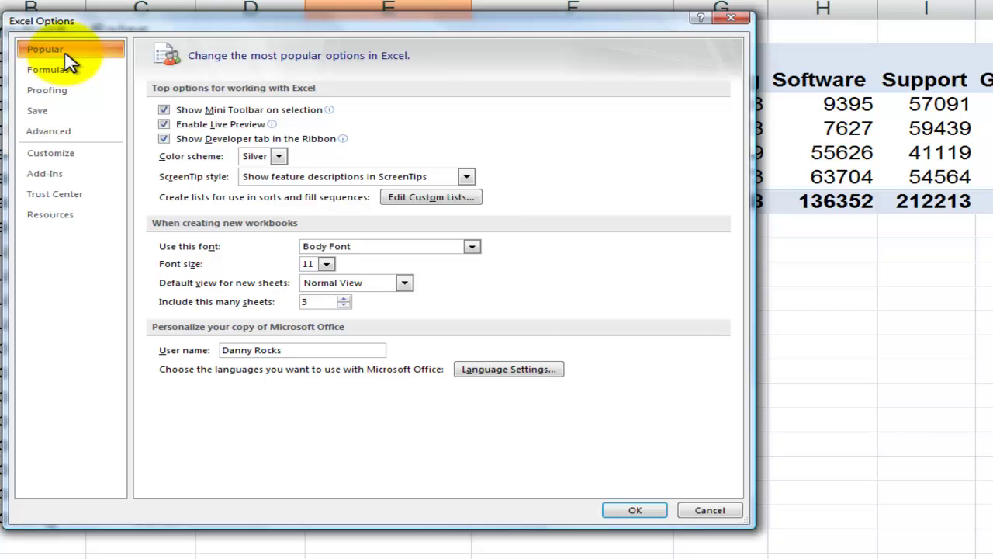
{"action": "left_click", "coordinate": [454, 199]}
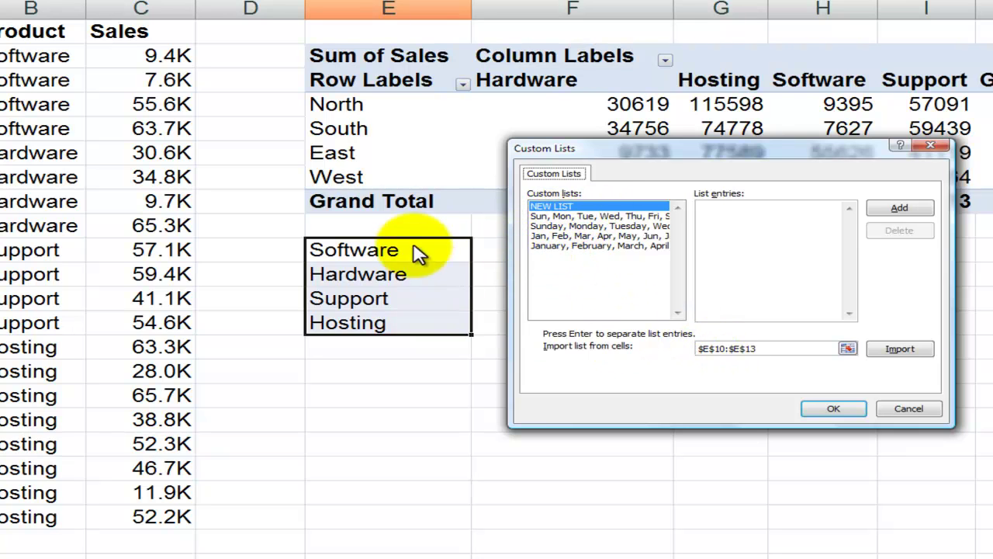
{"action": "left_click", "coordinate": [901, 349]}
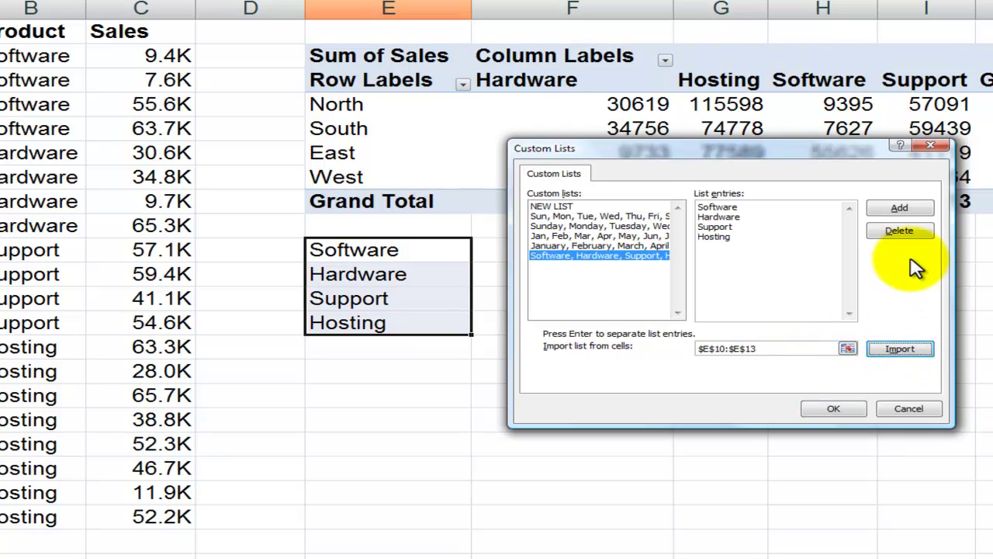
{"action": "left_click", "coordinate": [835, 409]}
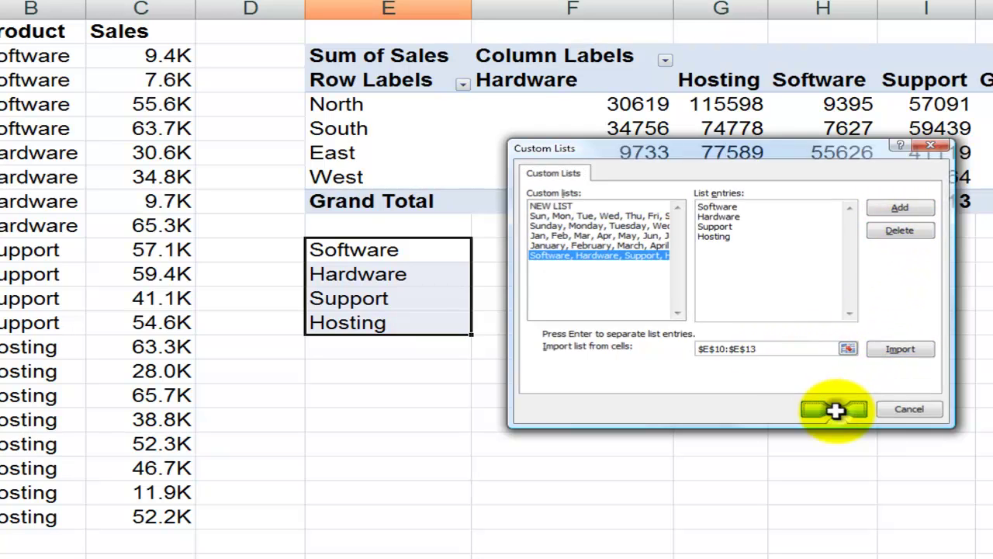
{"action": "left_click", "coordinate": [654, 510]}
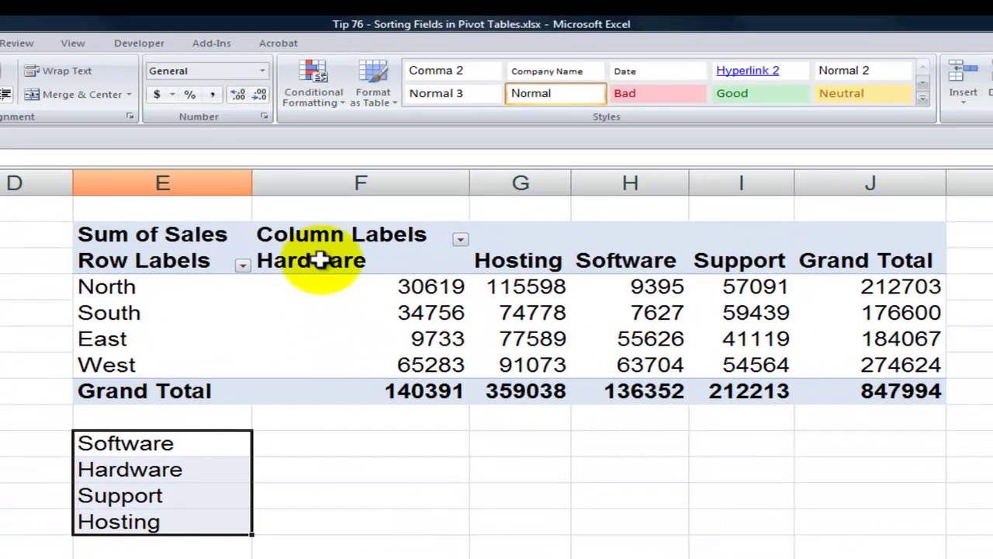
Sort the sales pivot table's Product column labels in ascending order by Product
{"action": "left_click", "coordinate": [360, 227]}
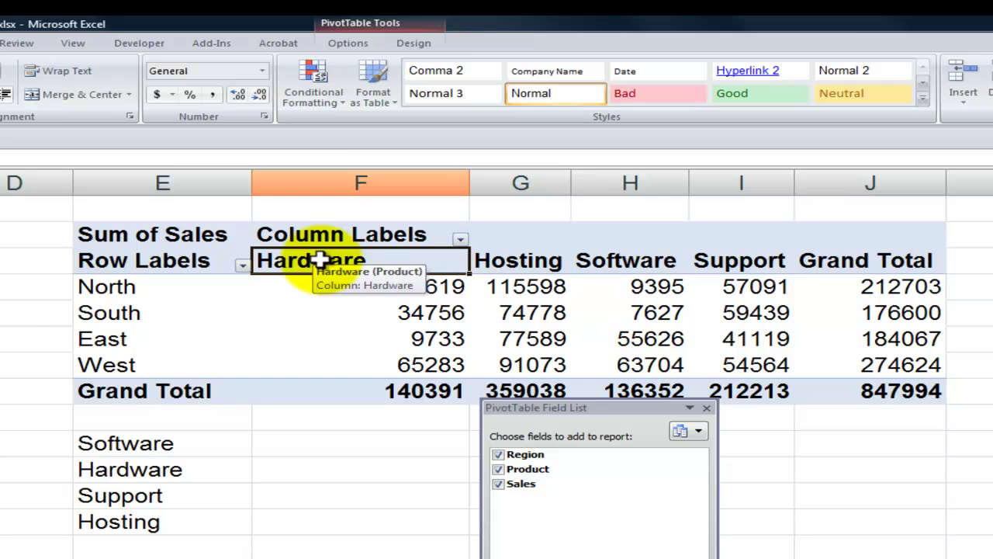
{"action": "left_click", "coordinate": [347, 45]}
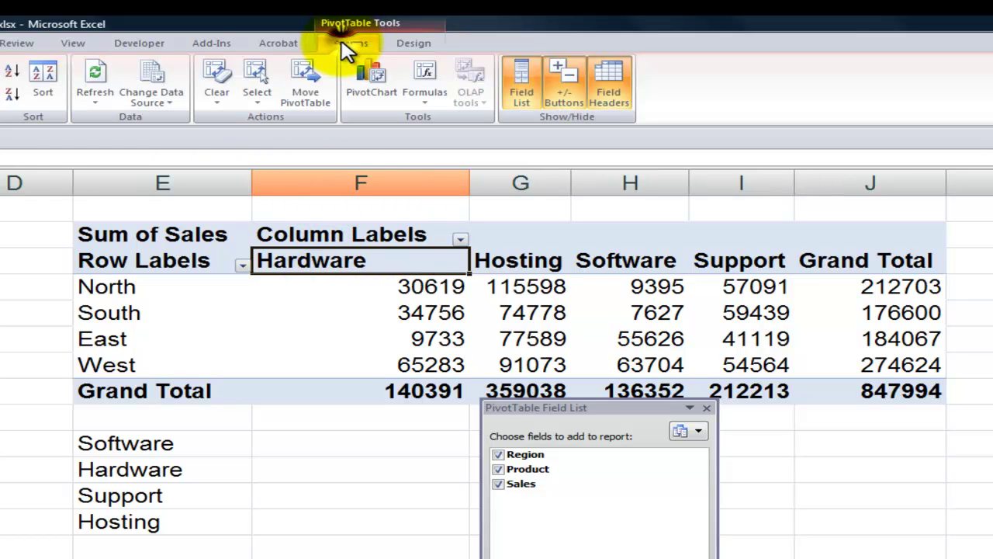
{"action": "left_click", "coordinate": [43, 84]}
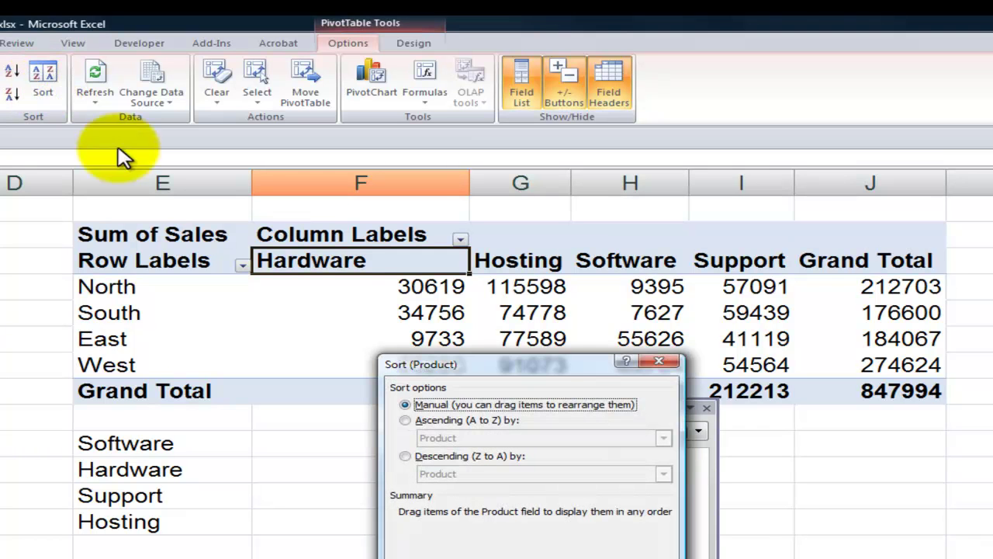
{"action": "left_click_drag", "start_coordinate": [528, 369], "coordinate": [377, 458]}
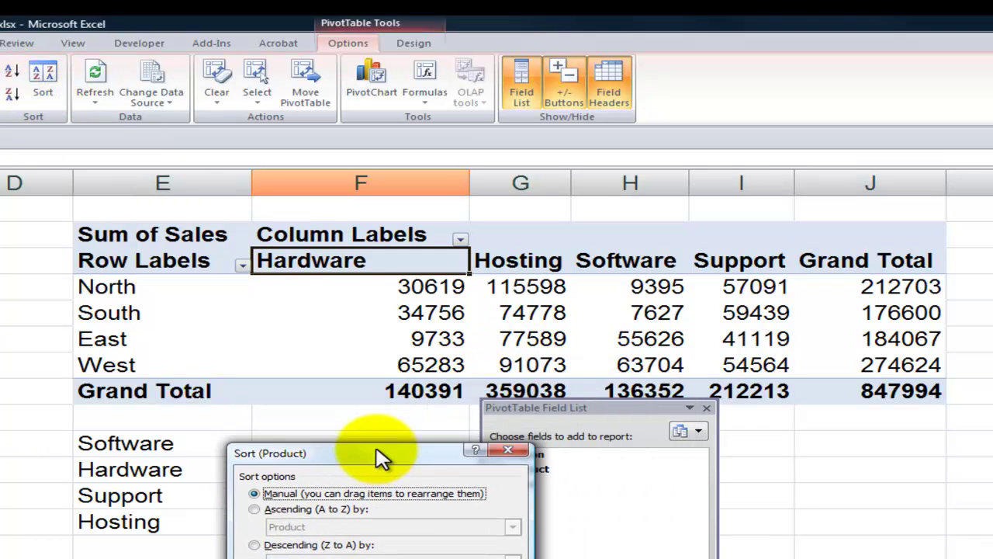
{"action": "left_click", "coordinate": [255, 509]}
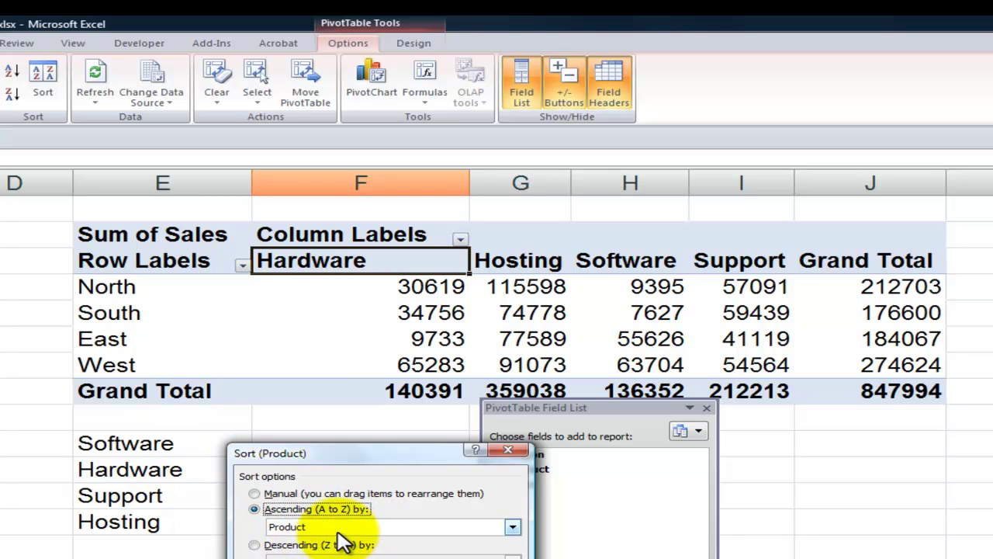
{"action": "key", "text": "Return"}
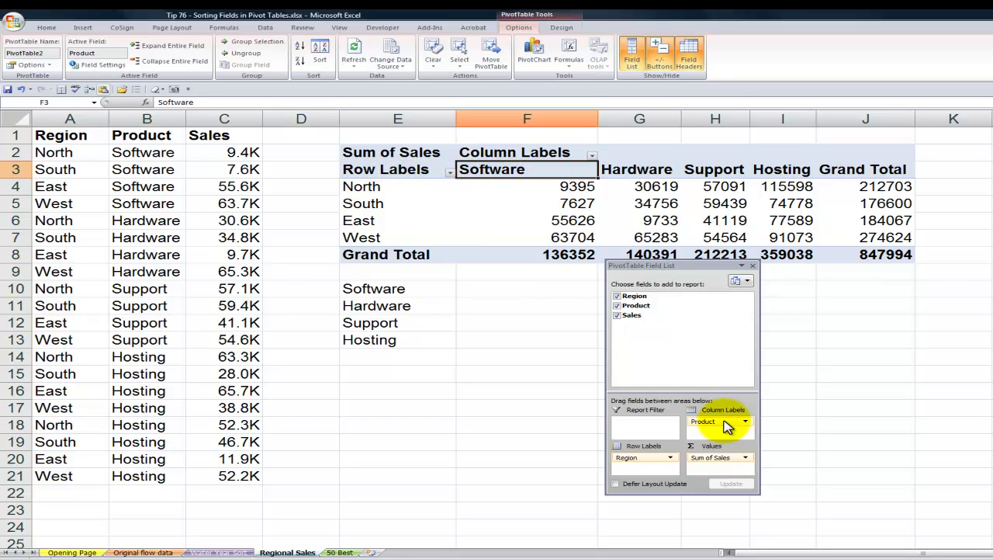
Move the Product field from the column labels to the row labels beneath Region, accepting replacement of the destination cells
{"action": "left_click_drag", "start_coordinate": [723, 426], "coordinate": [642, 468]}
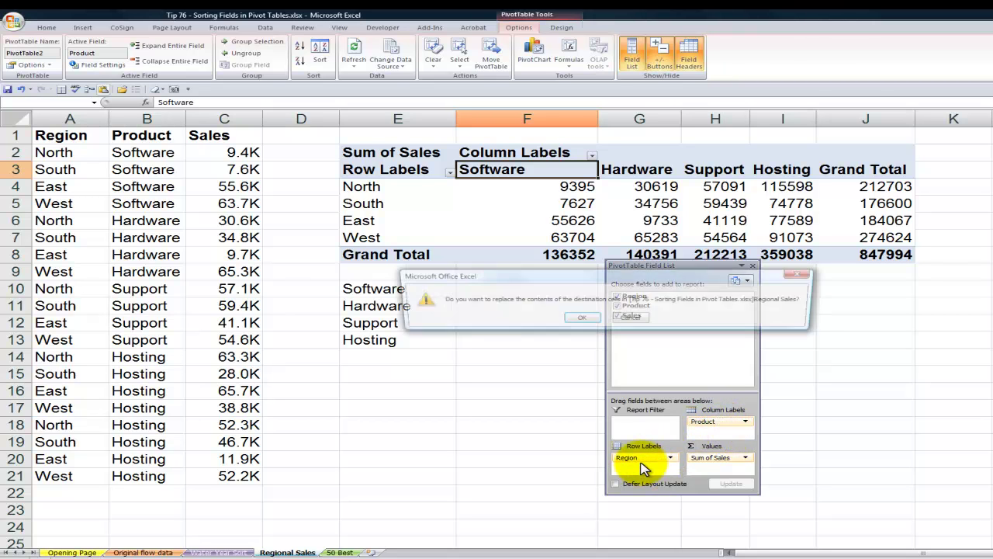
{"action": "left_click", "coordinate": [581, 320]}
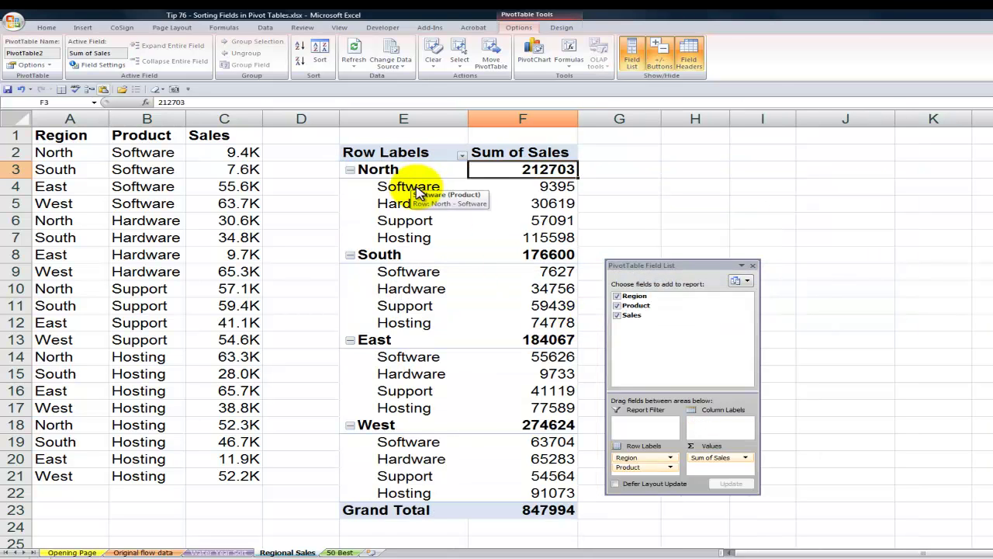
Move the Month field from row labels to column labels in the Water Year Sort pivot table and open the 50 Best sheet
{"action": "left_click", "coordinate": [224, 551]}
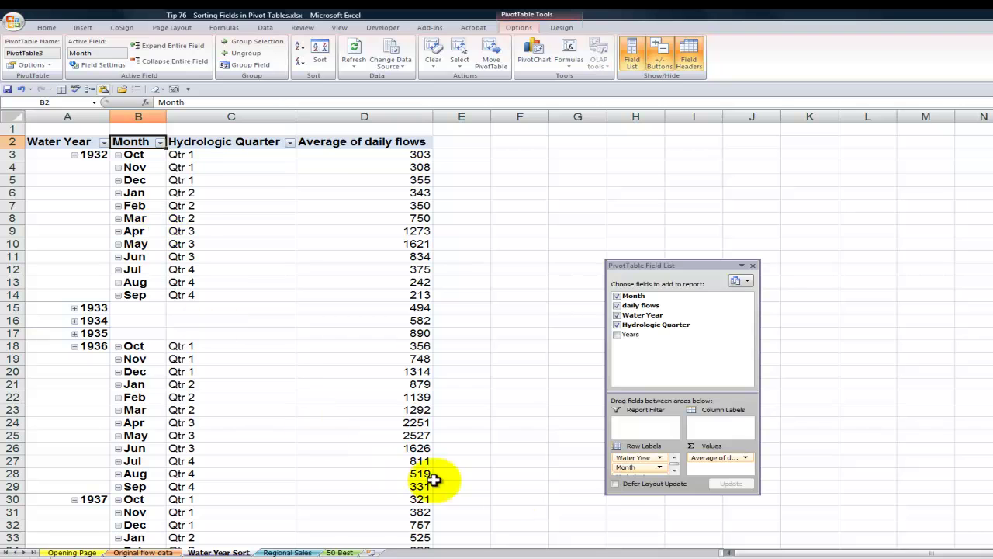
{"action": "left_click_drag", "start_coordinate": [636, 468], "coordinate": [710, 426]}
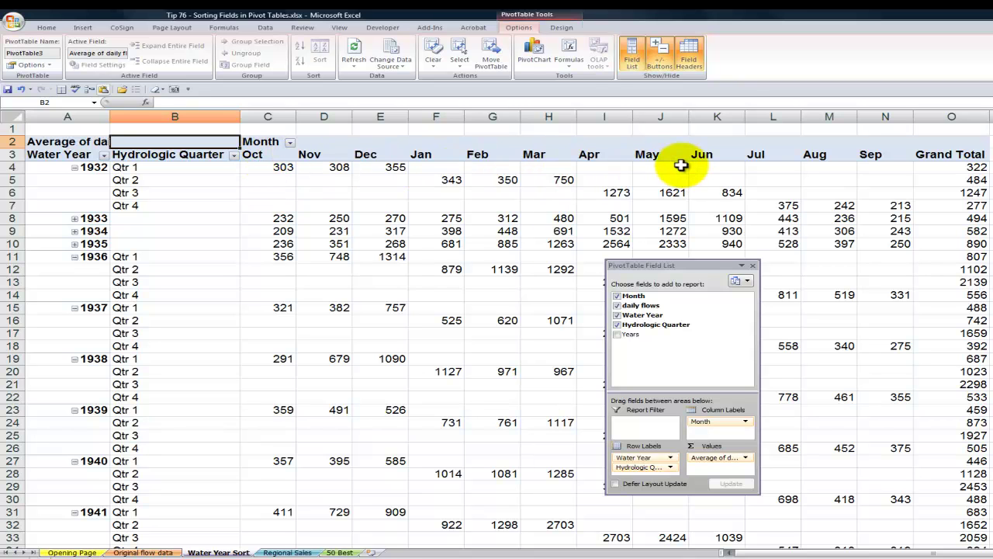
{"action": "left_click", "coordinate": [340, 552]}
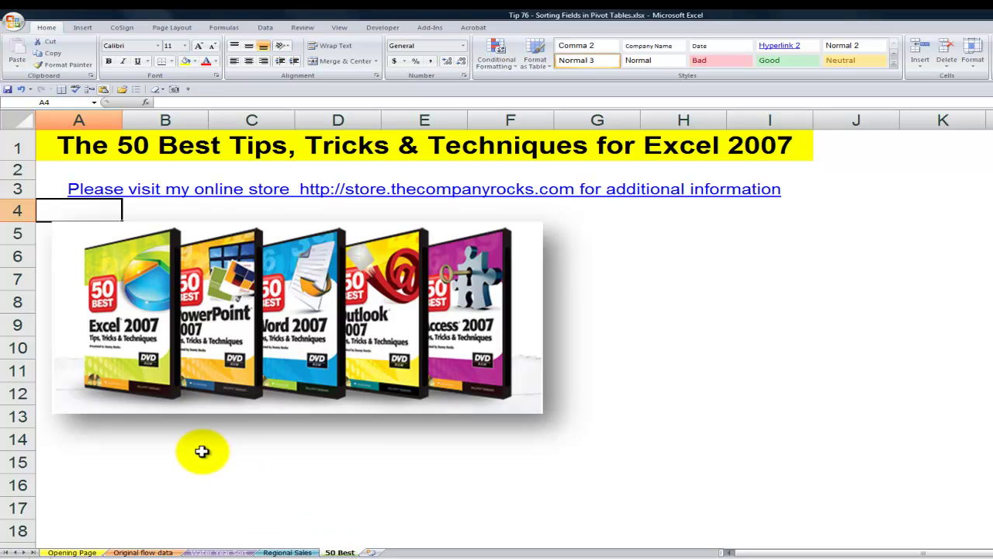